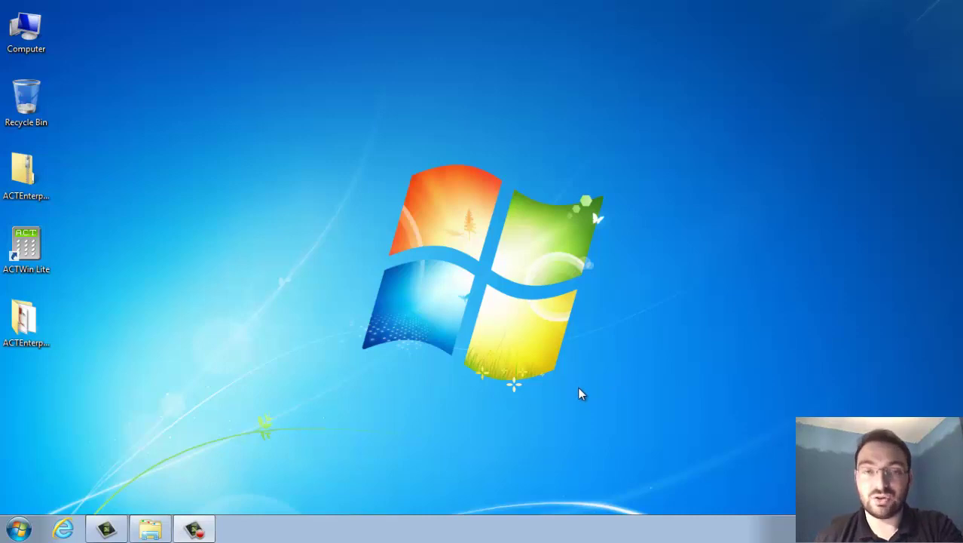
# Launch ACTWin Lite from the desktop and open the recently used ACTwin database
pyautogui.doubleClick(16, 260)
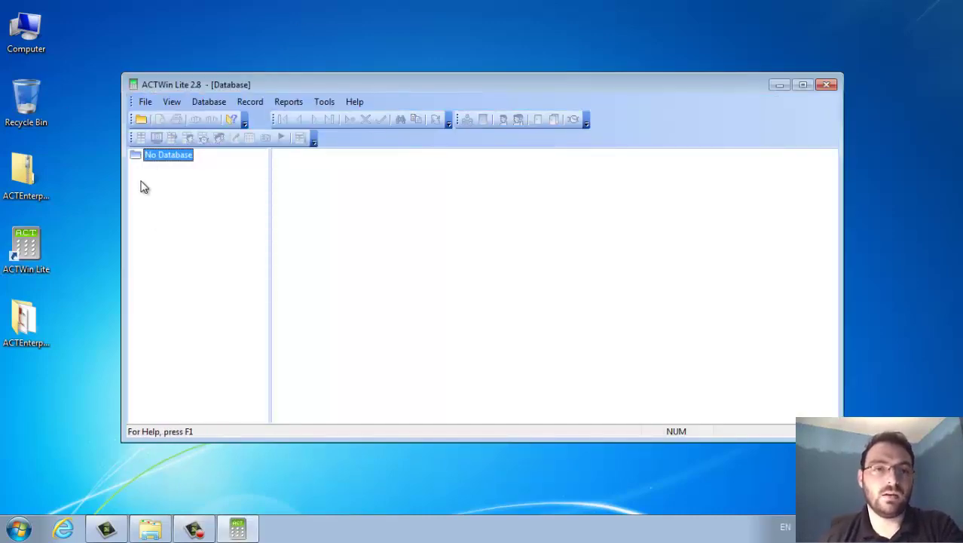
pyautogui.click(145, 102)
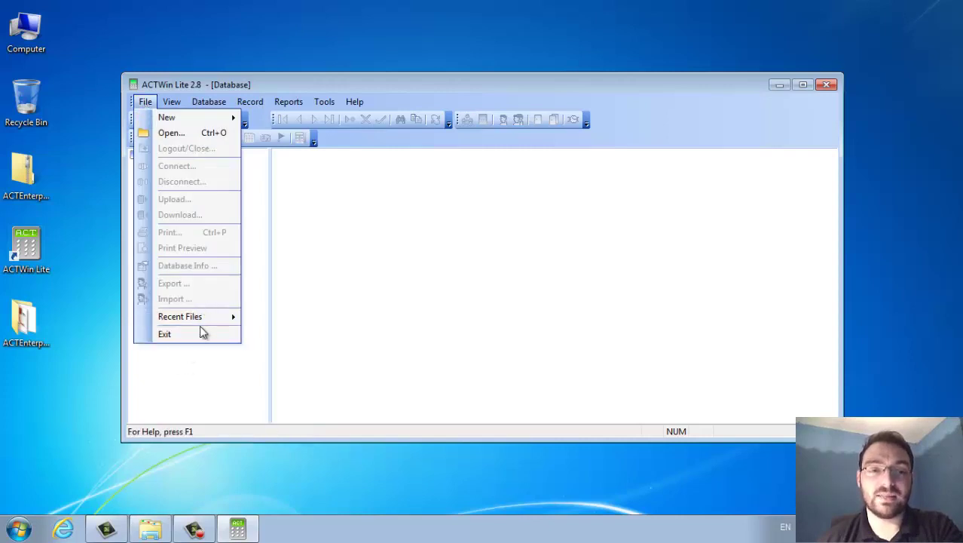
pyautogui.moveTo(203, 316)
pyautogui.click(282, 320)
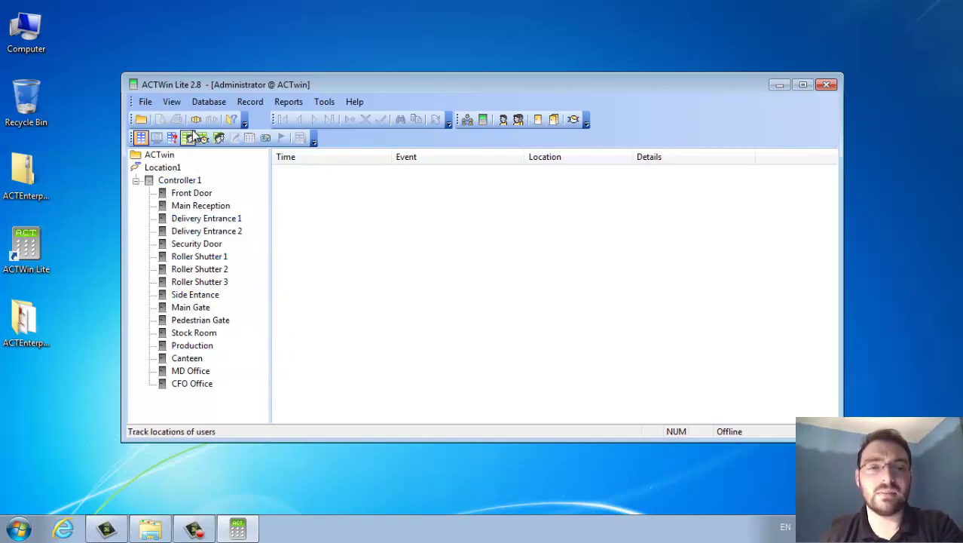
# Open the database's user records and browse forward to user number 3
pyautogui.click(209, 101)
pyautogui.click(226, 148)
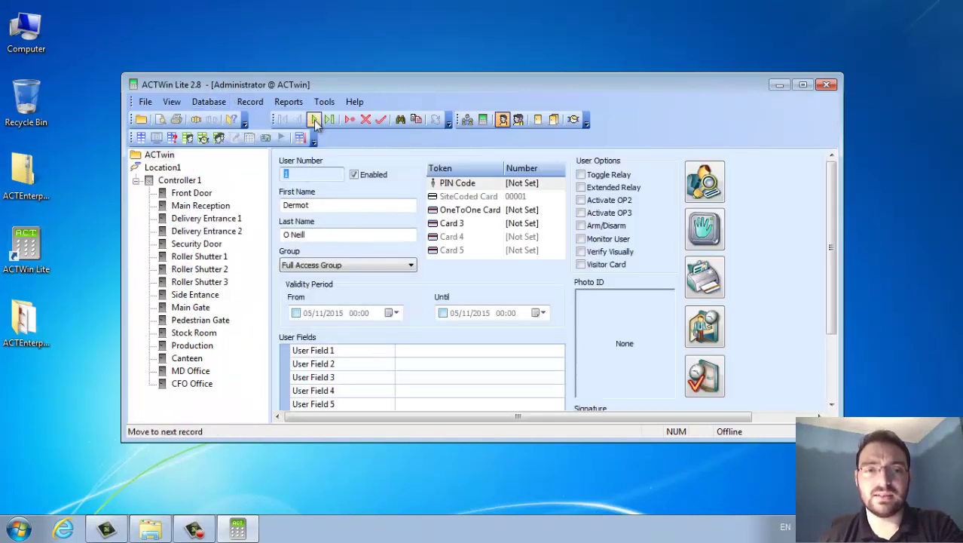
pyautogui.click(314, 121)
# Back up the ACTwin database and close ACTWin Lite
pyautogui.click(326, 104)
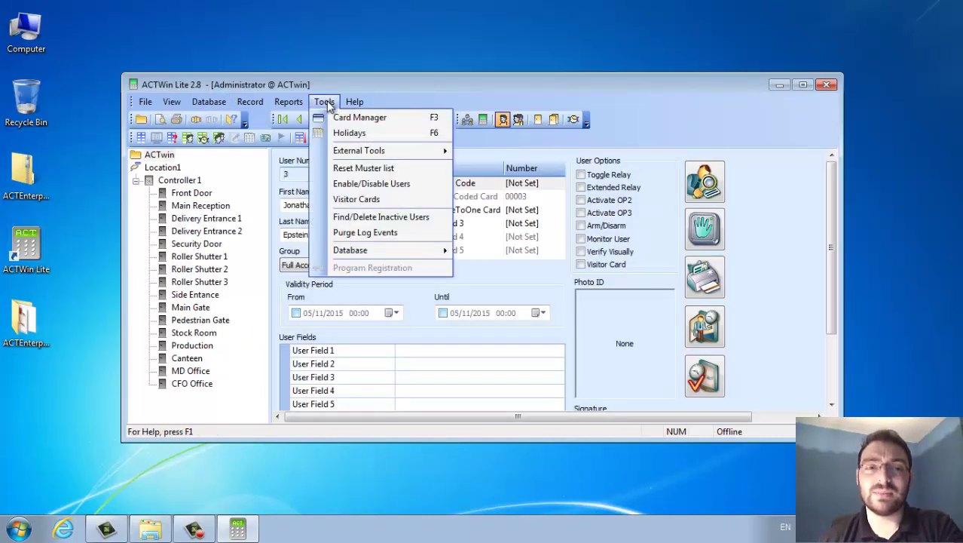
pyautogui.moveTo(380, 255)
pyautogui.click(483, 251)
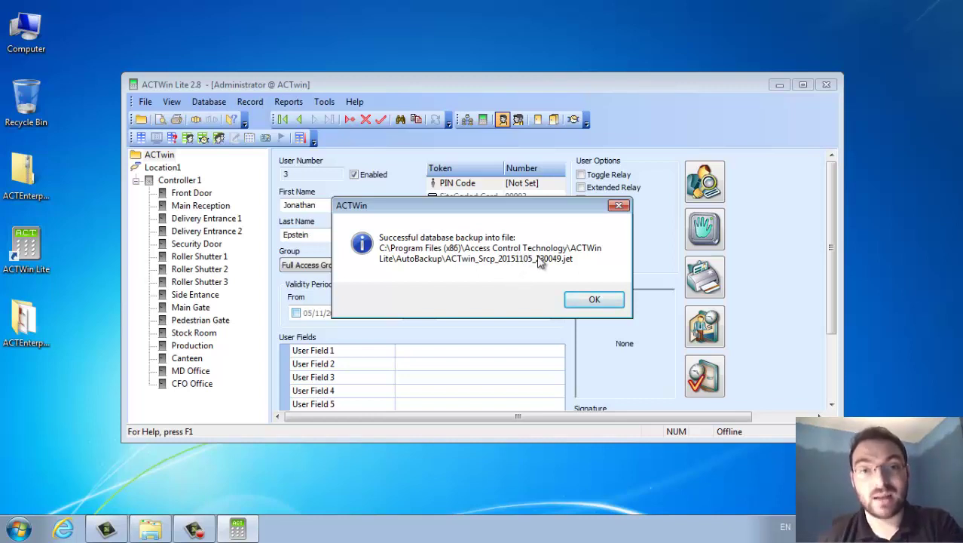
pyautogui.click(576, 301)
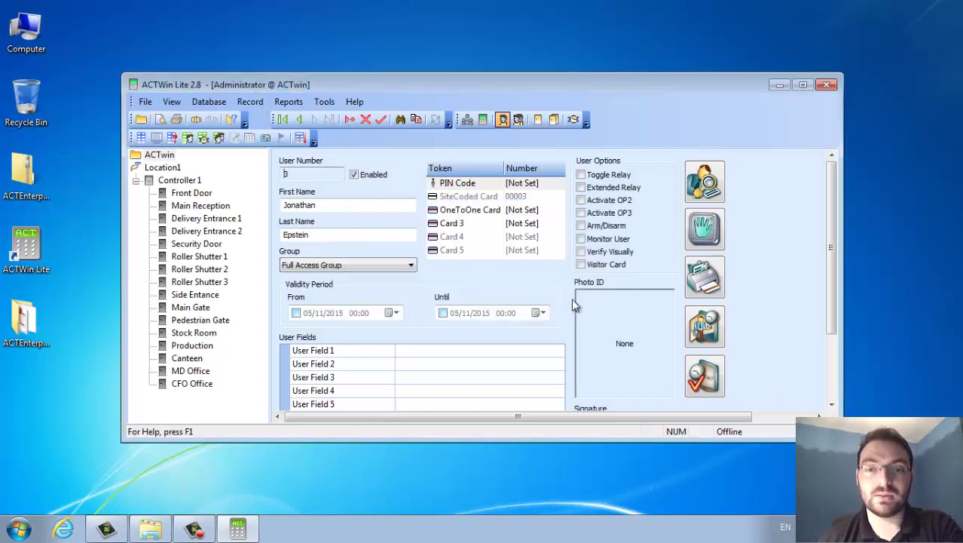
pyautogui.click(828, 86)
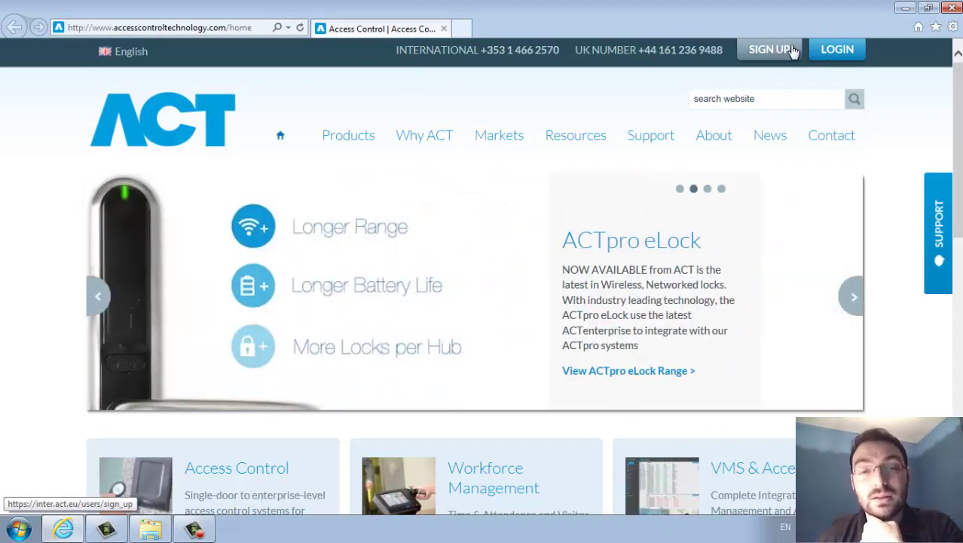
# Log in from the ACT website and view the ACTEnterprise entry among the support software downloads, leaving the browser minimized
pyautogui.click(821, 50)
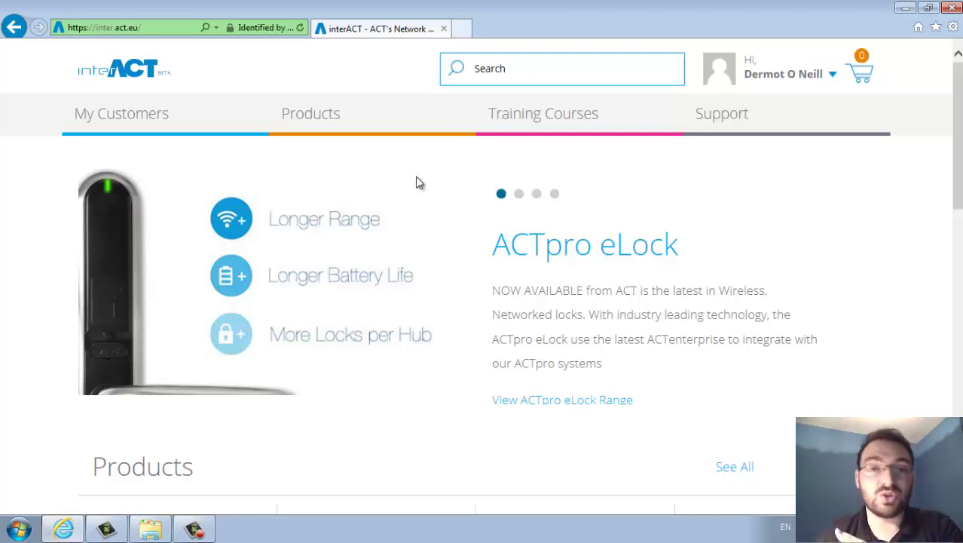
pyautogui.moveTo(735, 110)
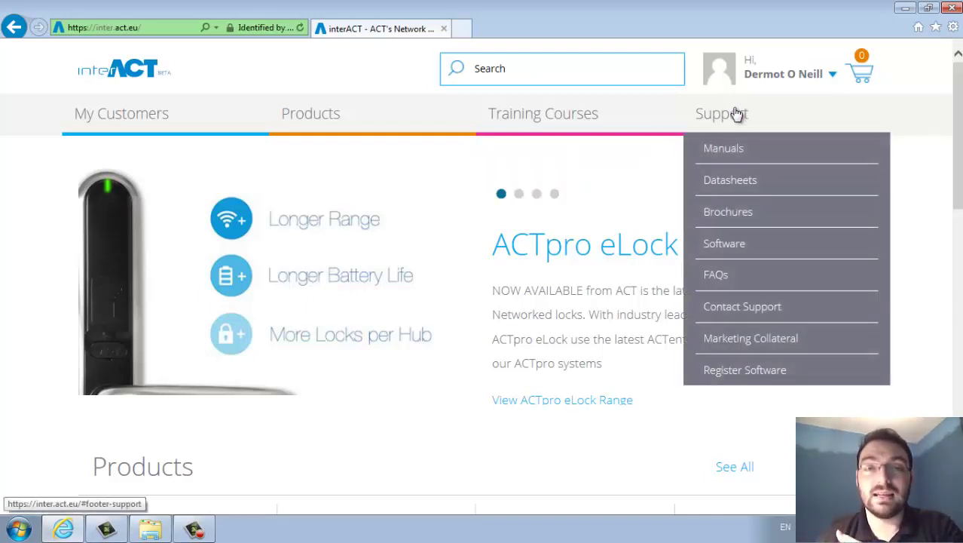
pyautogui.click(724, 258)
pyautogui.scroll(-1, 317, 343)
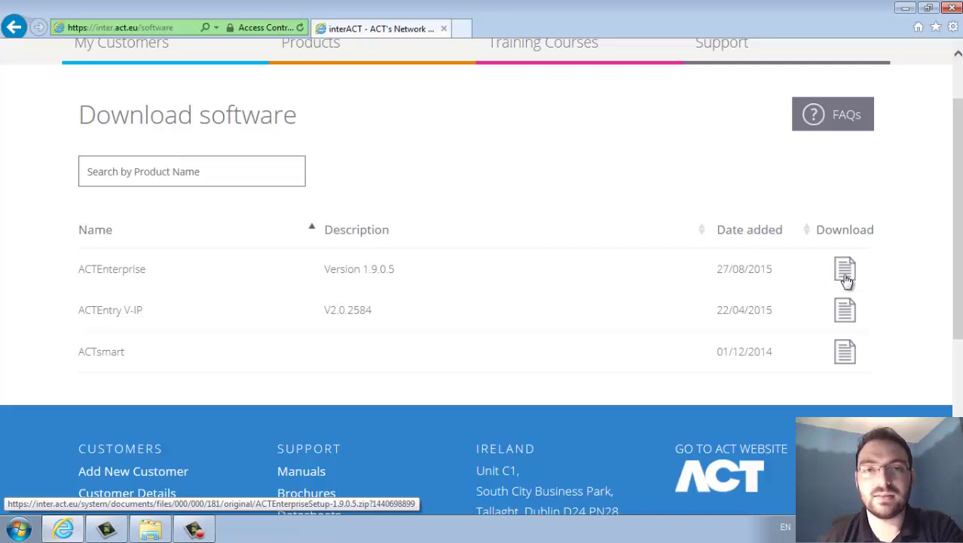
pyautogui.click(906, 9)
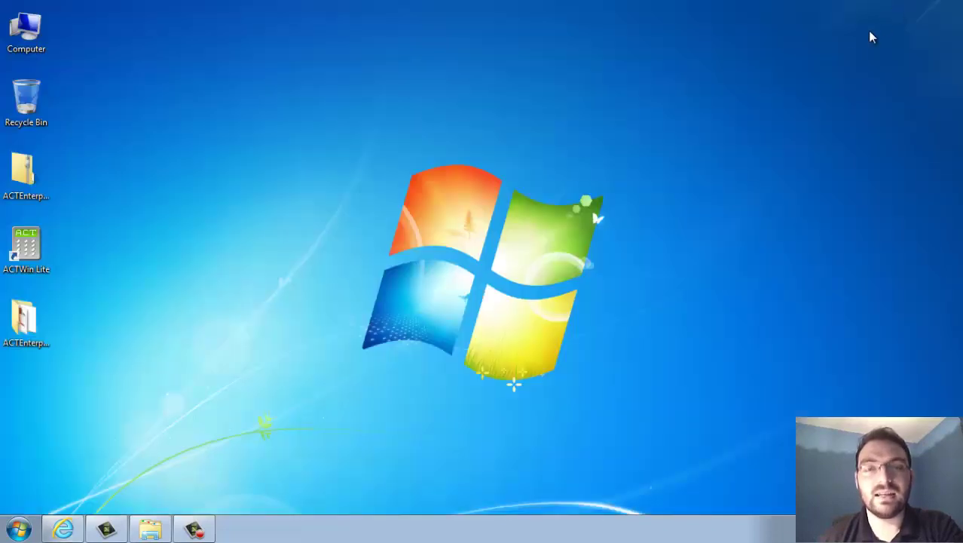
pyautogui.click(26, 188)
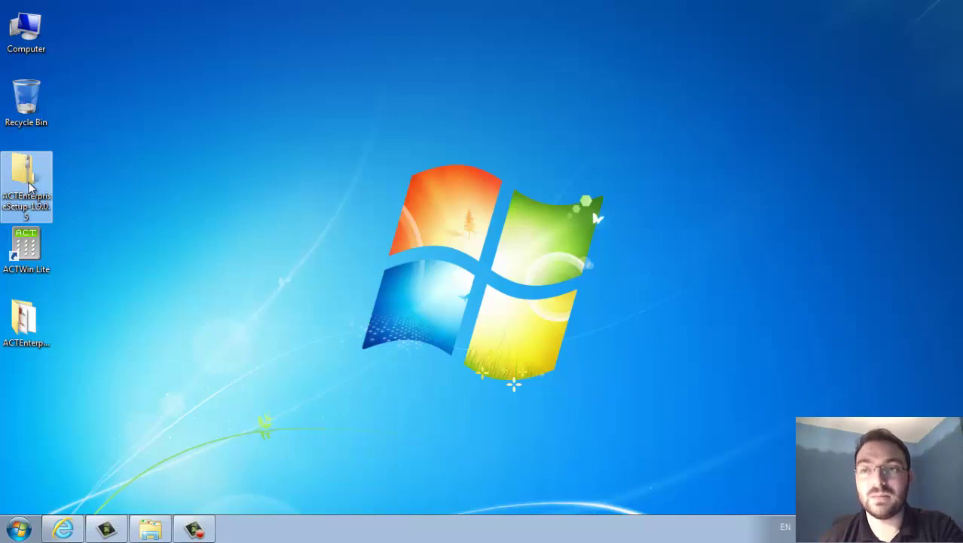
pyautogui.rightClick(28, 183)
pyautogui.click(278, 151)
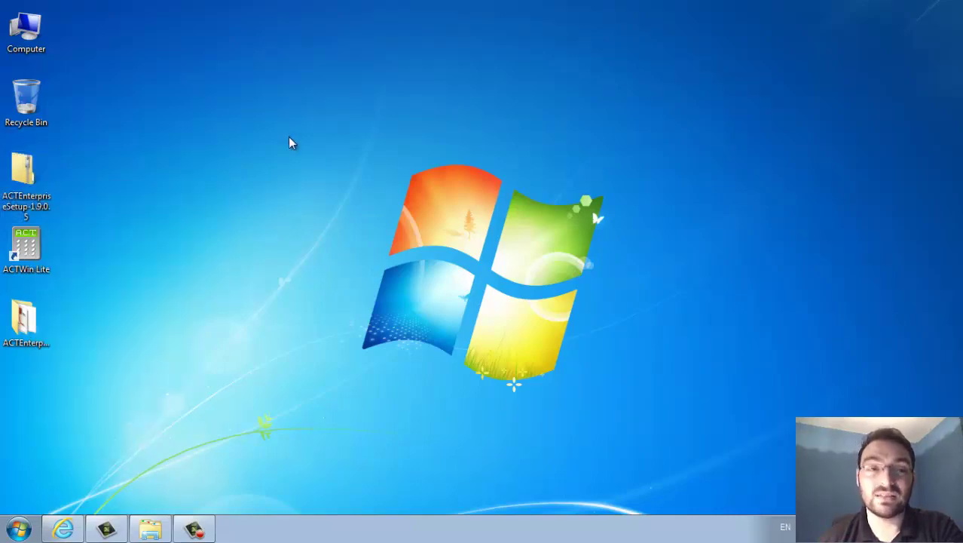
# Run ACTEnterpriseSetup - 1.9.0.5 from the extracted desktop folder and allow it to make changes to the computer
pyautogui.doubleClick(22, 324)
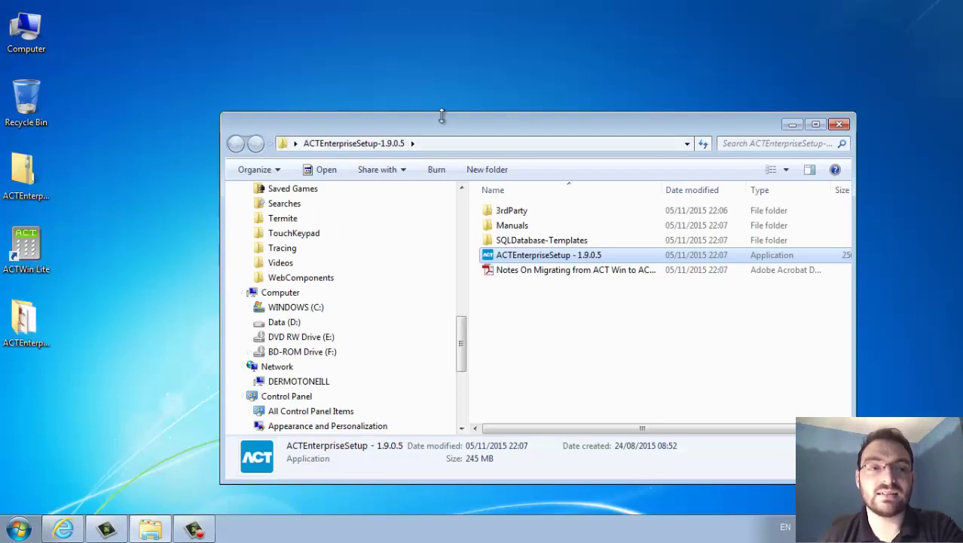
pyautogui.moveTo(437, 124); pyautogui.dragTo(426, 3)
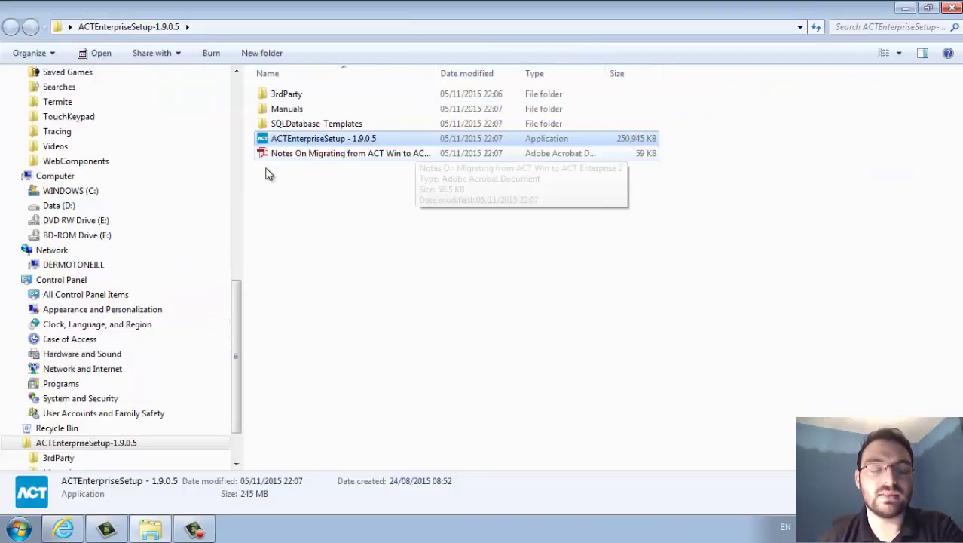
pyautogui.doubleClick(305, 145)
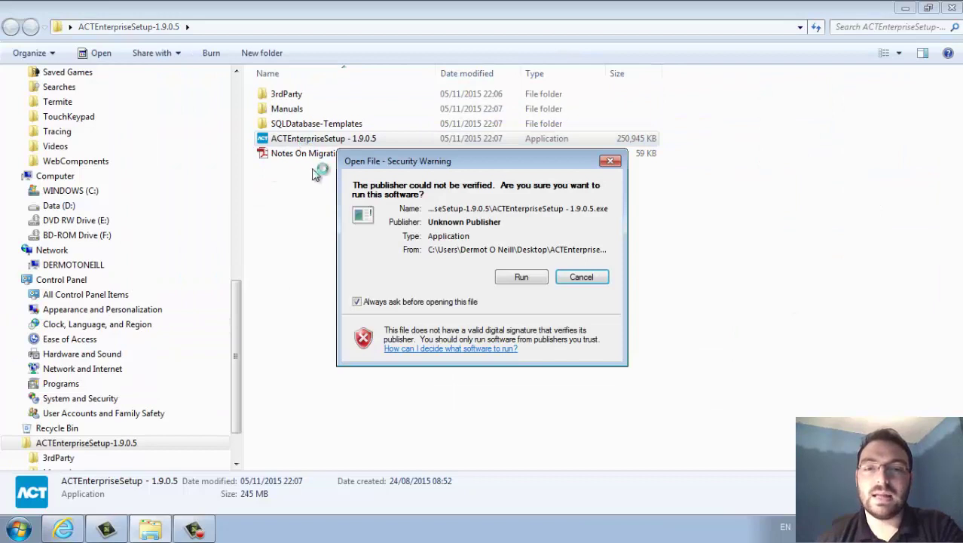
pyautogui.click(517, 277)
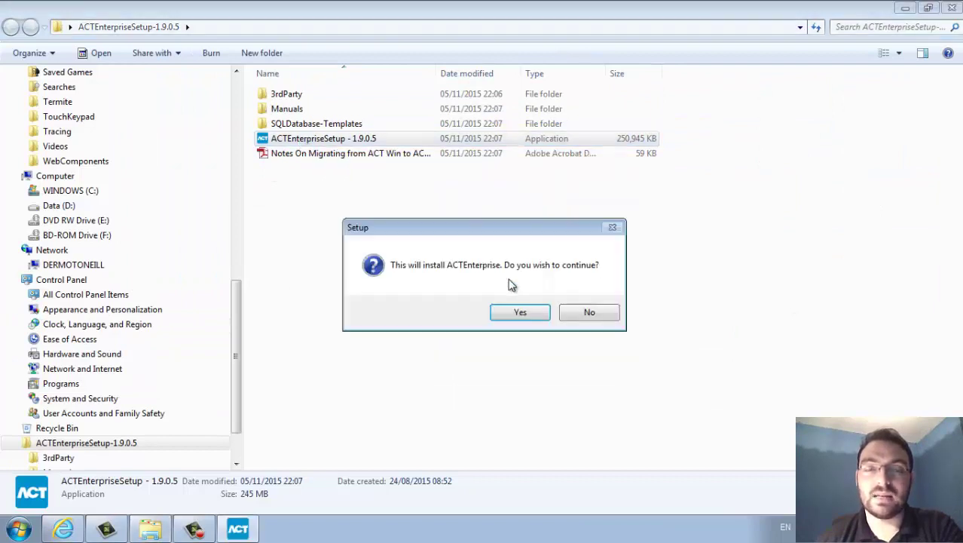
pyautogui.click(514, 312)
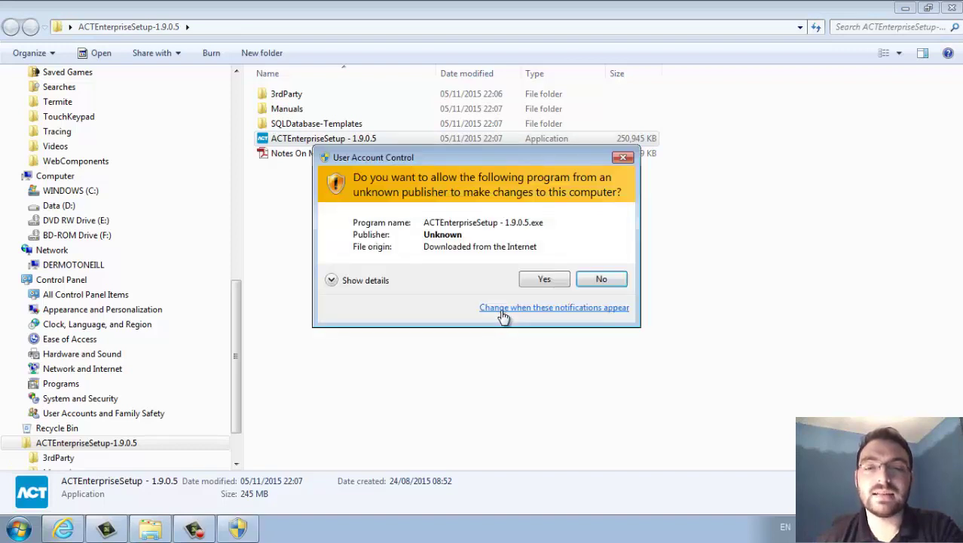
pyautogui.click(535, 283)
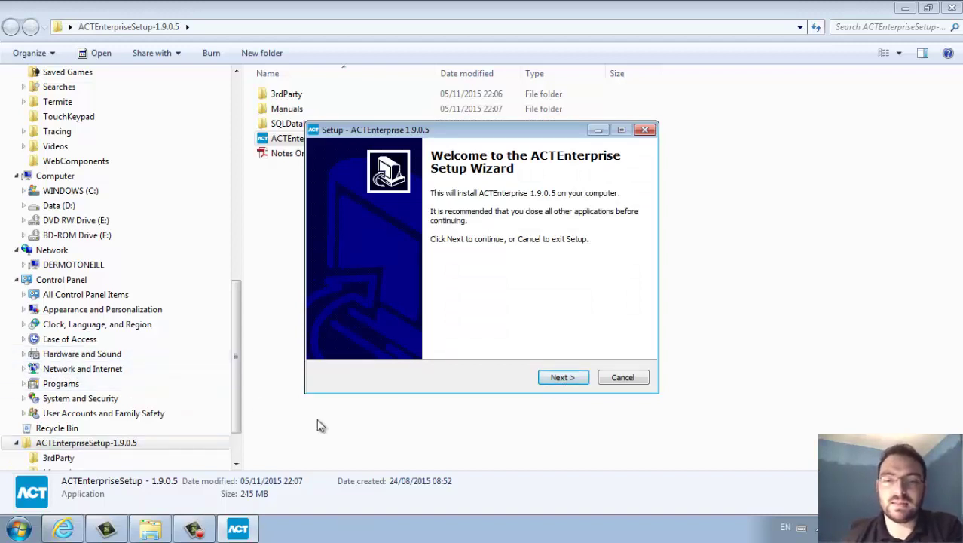
# Accept the licence agreement in the setup wizard and choose the local file database
pyautogui.click(582, 379)
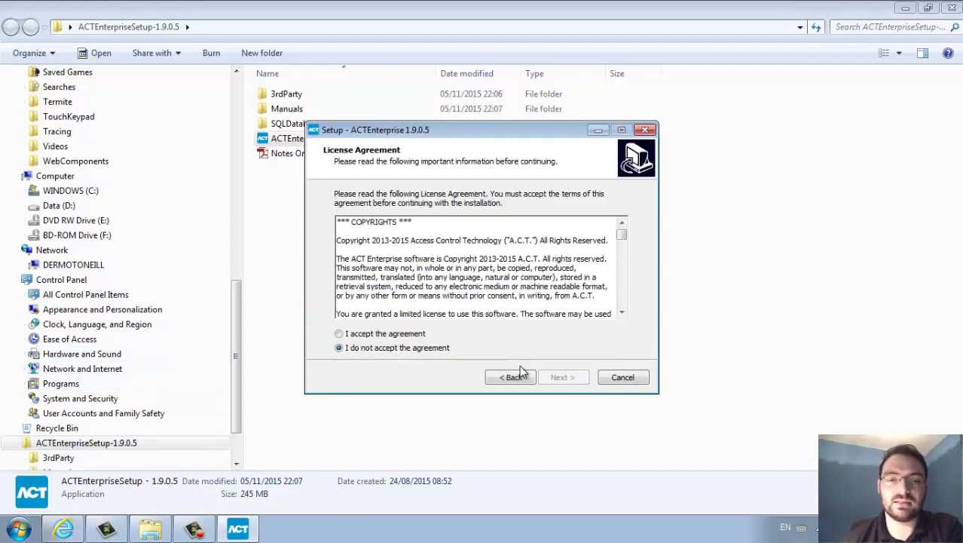
pyautogui.click(402, 335)
pyautogui.click(575, 377)
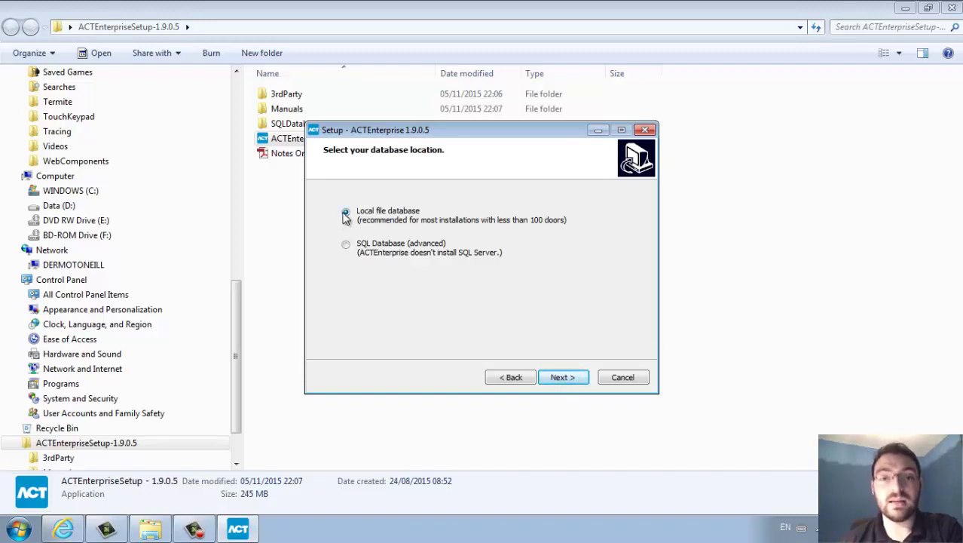
pyautogui.click(555, 384)
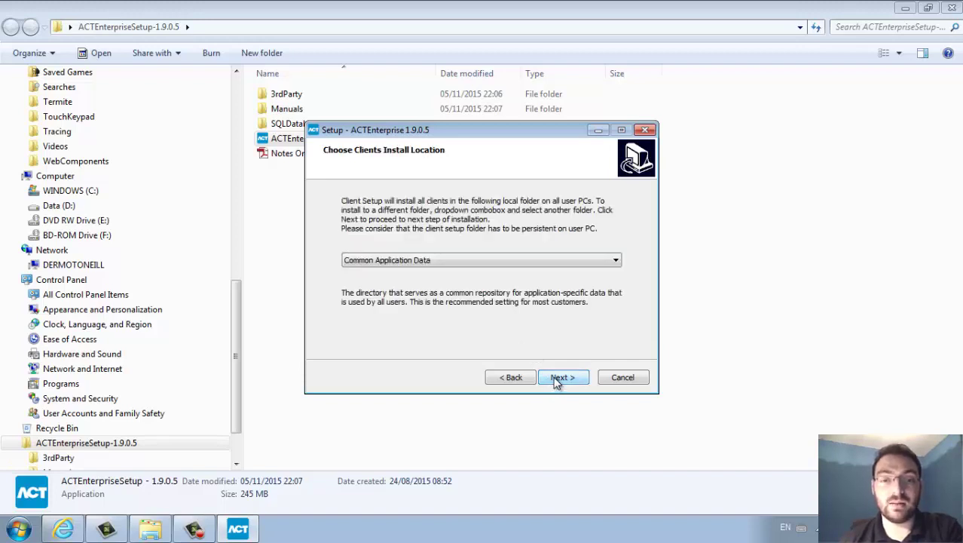
# Keep Common Application Data for clients, the default destination and Start Menu folders and desktop icons, and start the installation
pyautogui.click(555, 383)
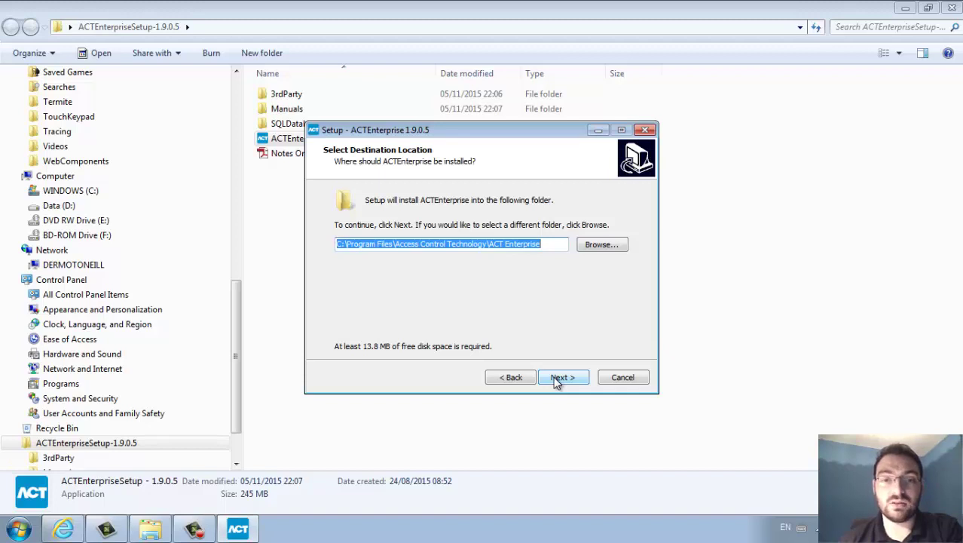
pyautogui.click(556, 383)
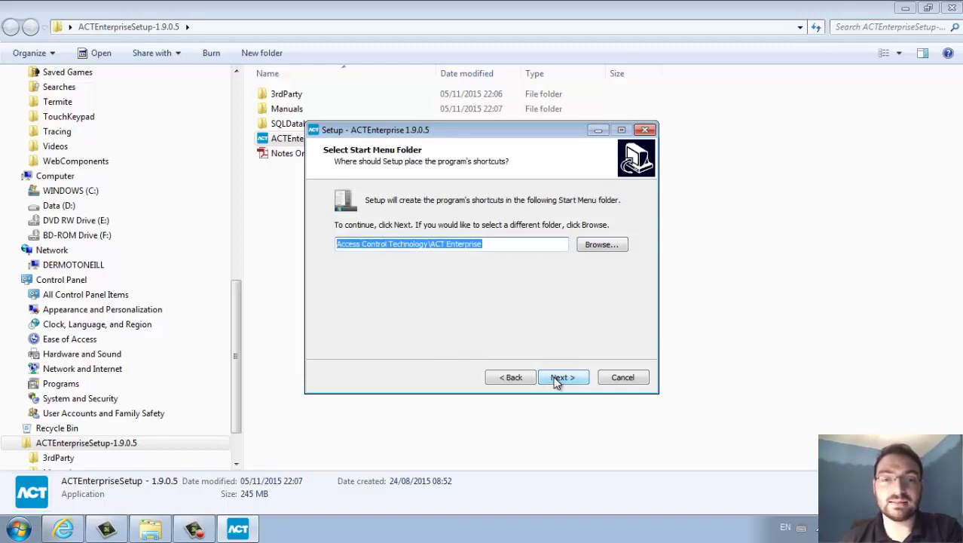
pyautogui.click(556, 383)
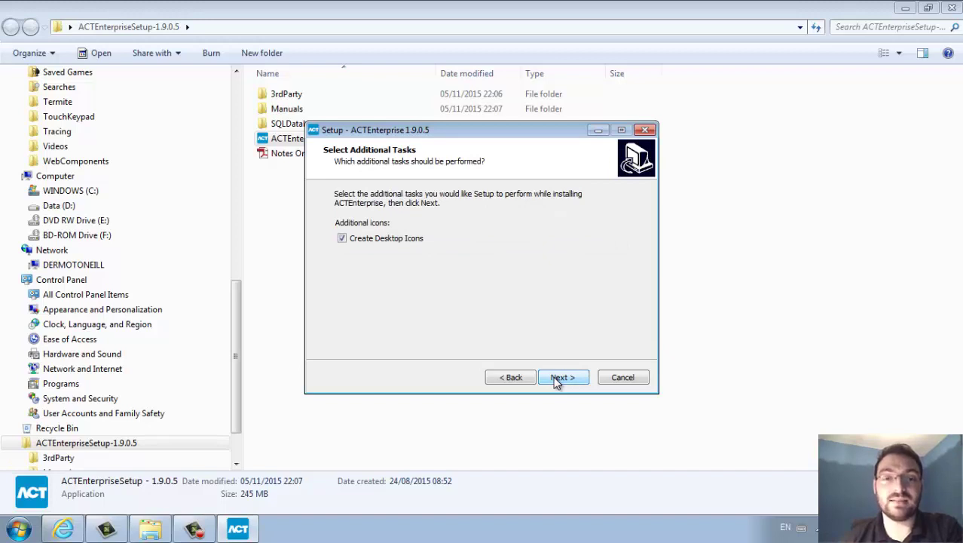
pyautogui.click(556, 383)
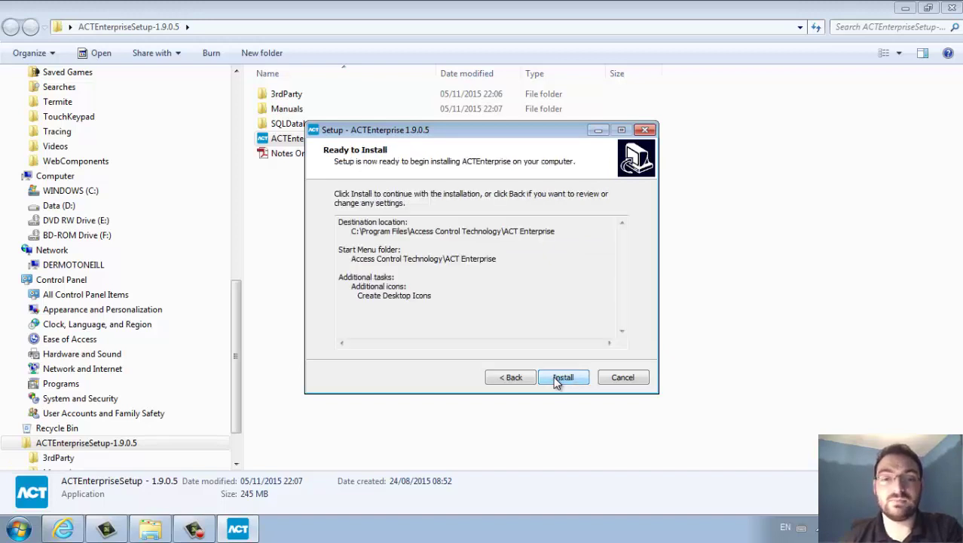
pyautogui.click(560, 378)
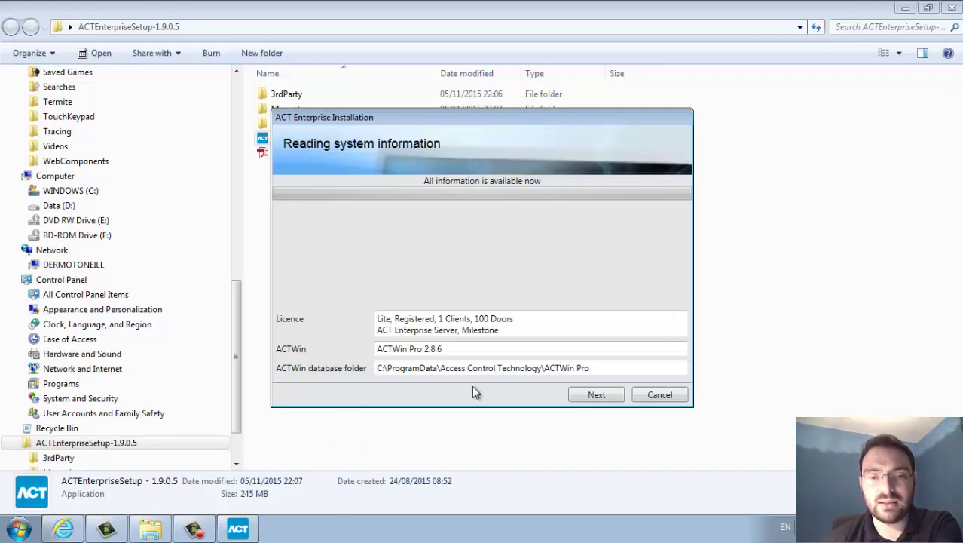
# Examine the detected licence, ACTWin version and ACTWin database folder in the system information
pyautogui.moveTo(380, 318); pyautogui.dragTo(519, 317)
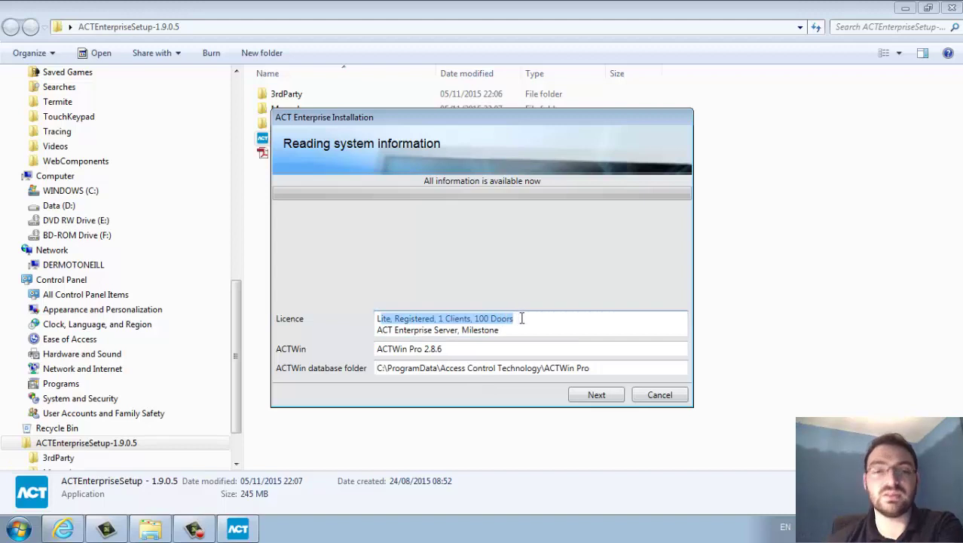
pyautogui.moveTo(481, 349); pyautogui.dragTo(384, 366)
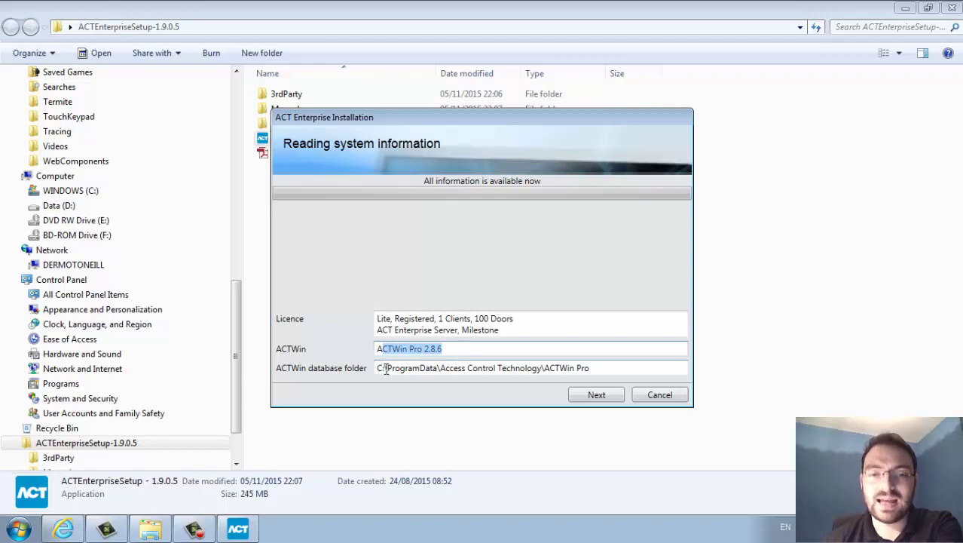
pyautogui.moveTo(380, 367); pyautogui.dragTo(601, 363)
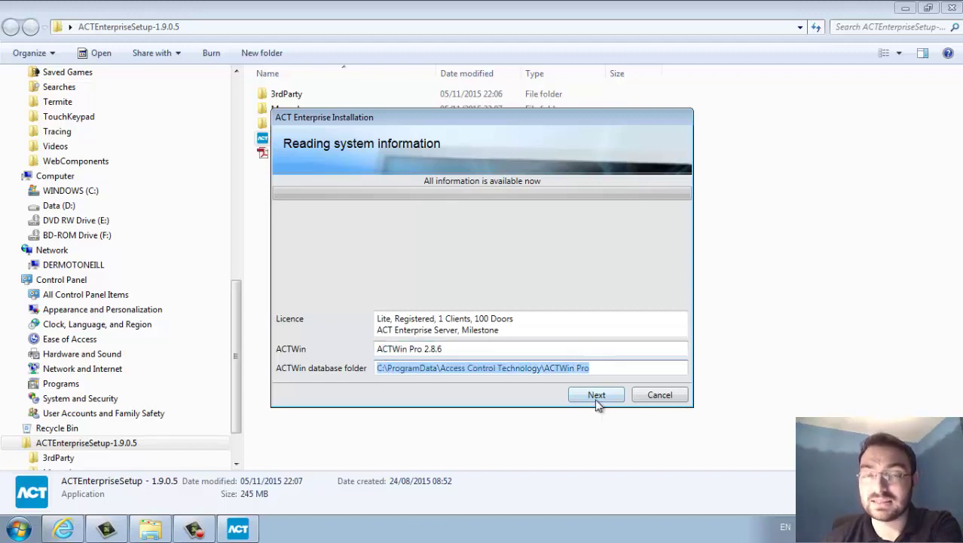
# Complete the installation with Launch ServerClient and Launch ACTInstall enabled, and switch to ACTServer
pyautogui.click(592, 397)
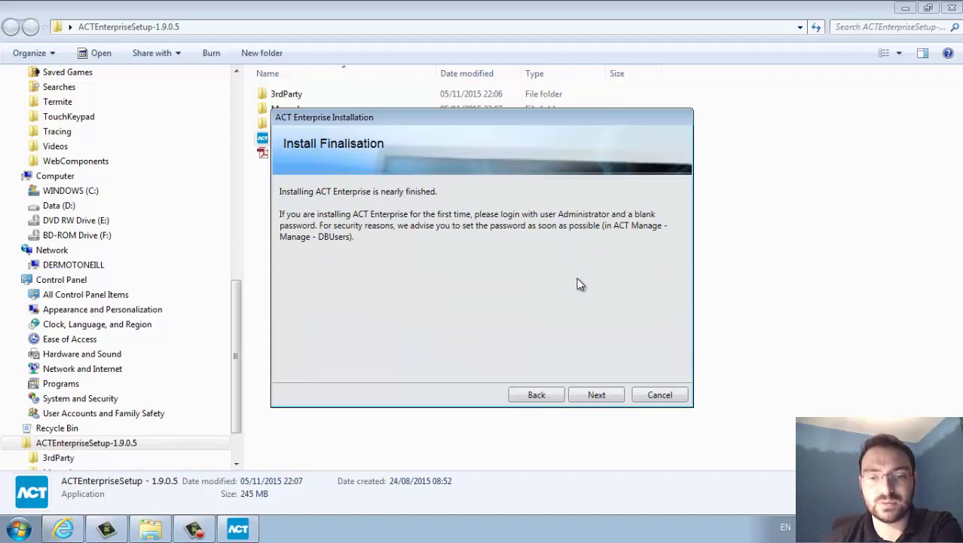
pyautogui.click(597, 396)
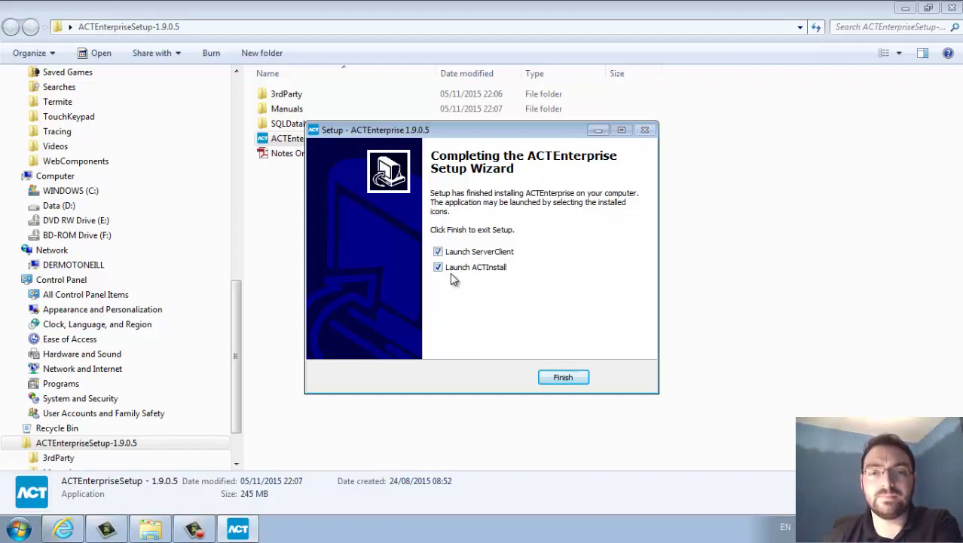
pyautogui.click(563, 377)
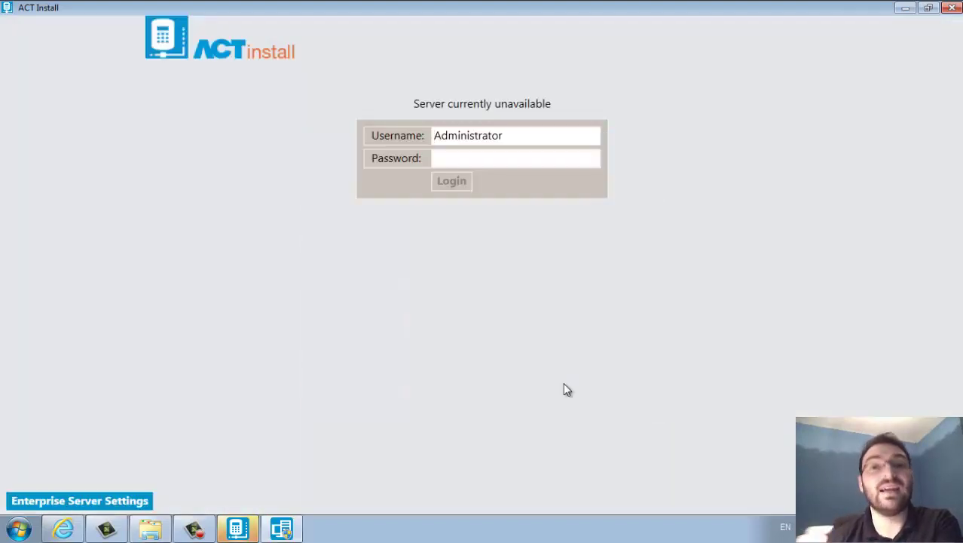
pyautogui.click(286, 531)
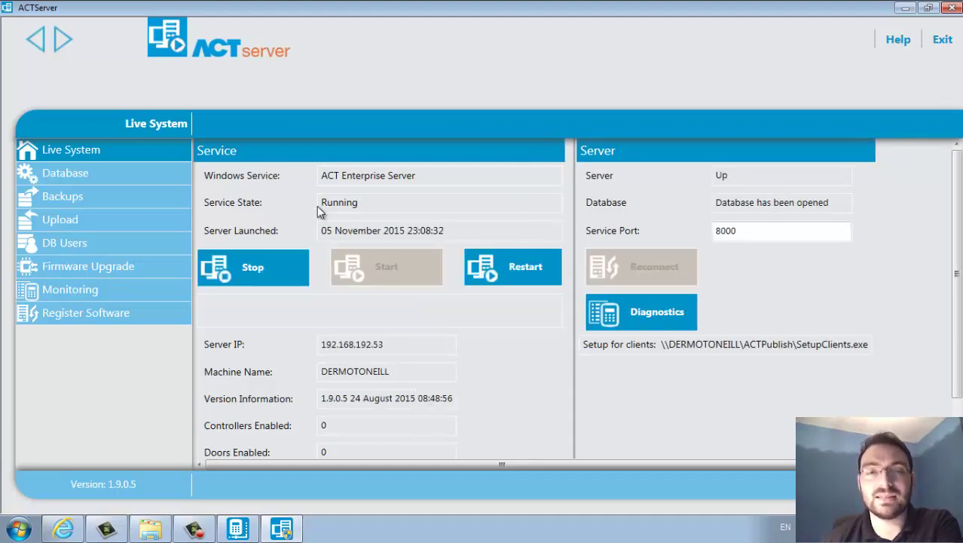
# View the current database settings and stop the ACT Enterprise Server service
pyautogui.click(106, 176)
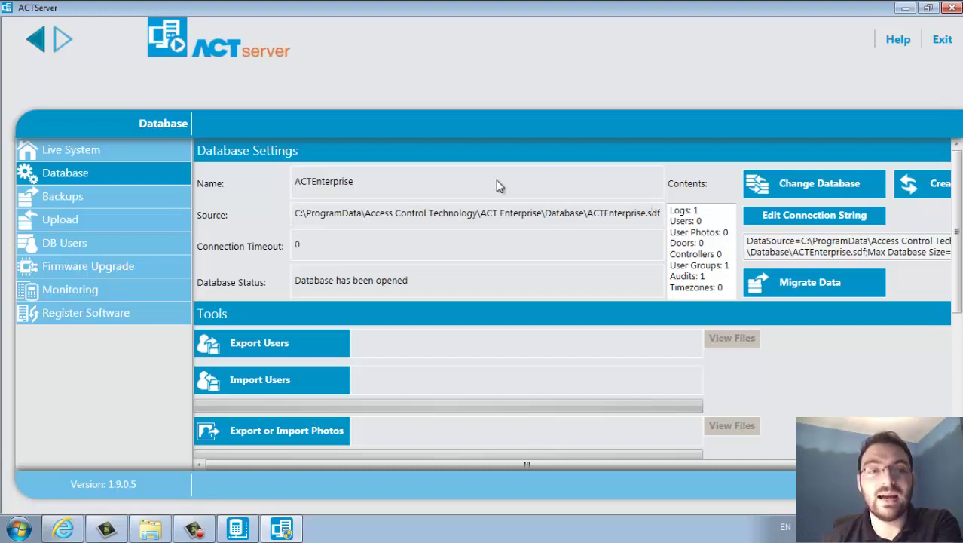
pyautogui.click(125, 151)
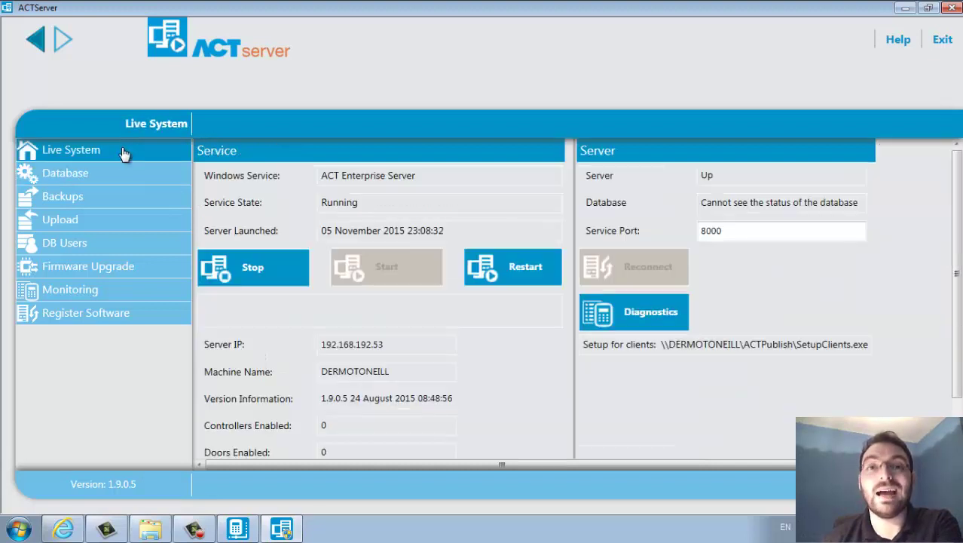
pyautogui.click(252, 273)
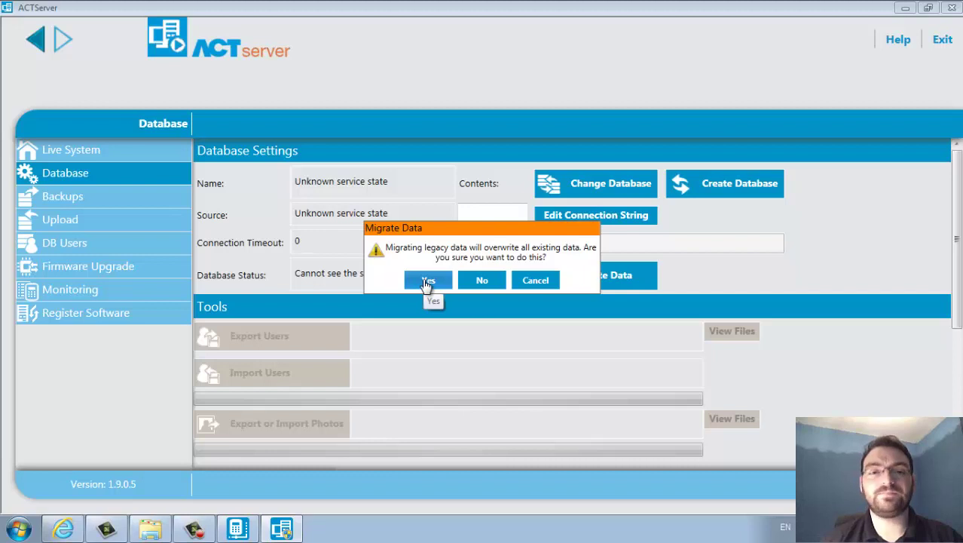
# Migrate the ACTWin Lite Jet/Access database ACTwin.jet to the SQL Compact database ACTEnterprise.sdf, including the last 3 months of log events
pyautogui.click(428, 281)
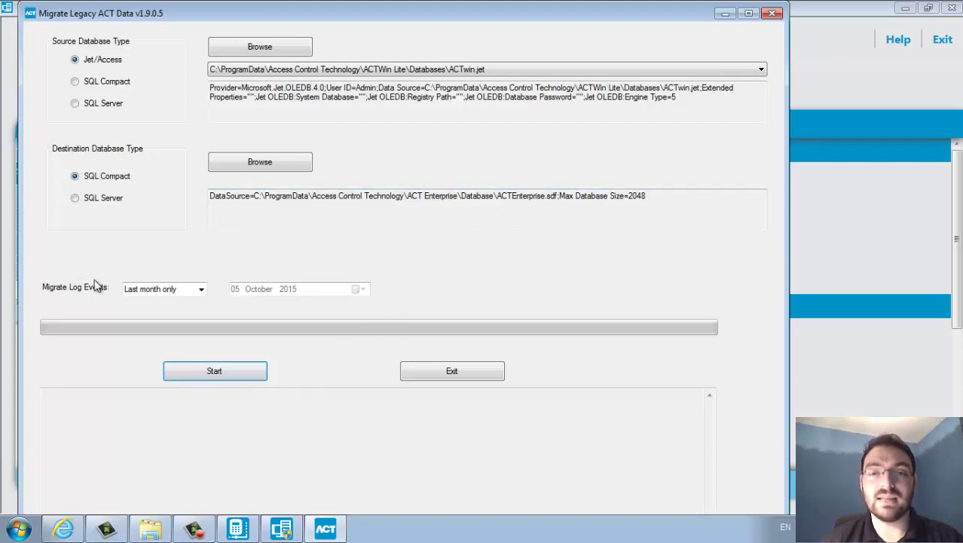
pyautogui.click(201, 289)
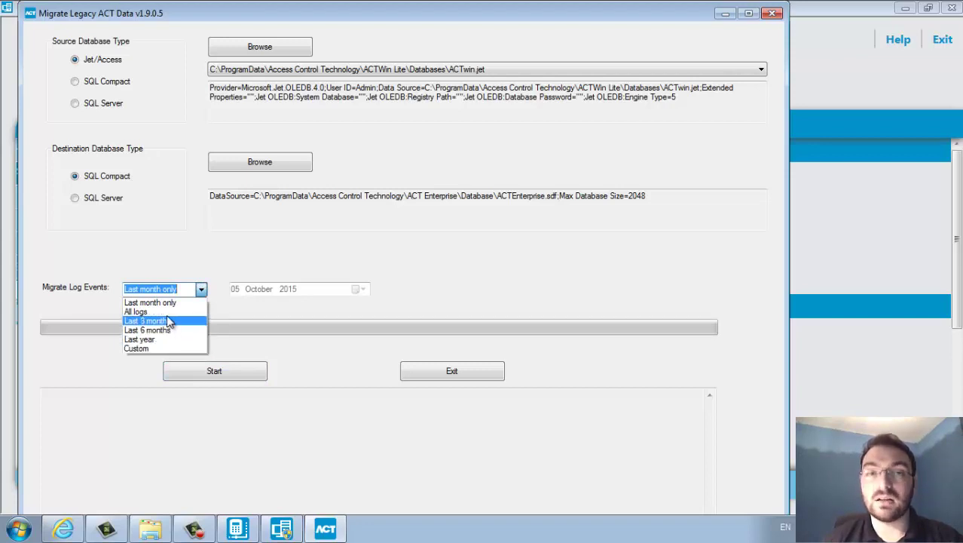
pyautogui.click(180, 325)
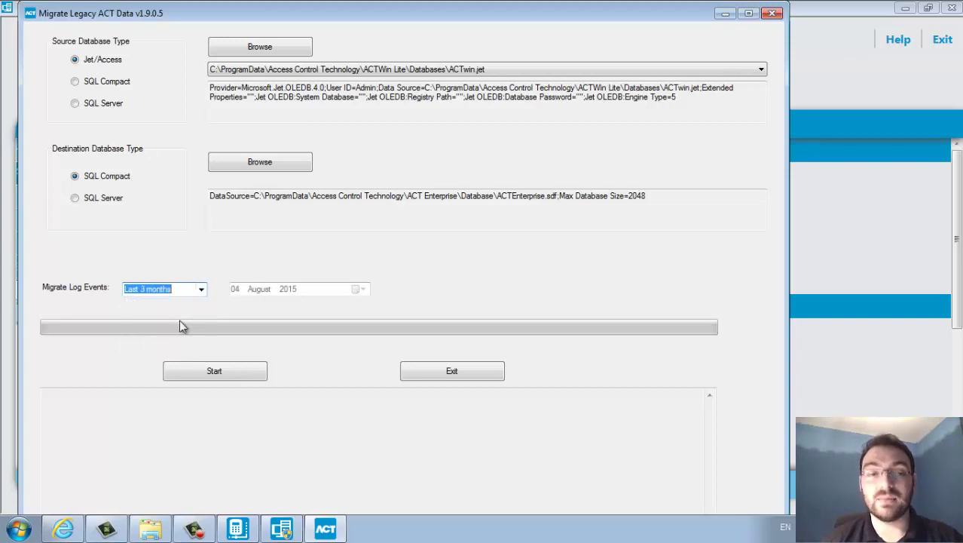
pyautogui.click(223, 383)
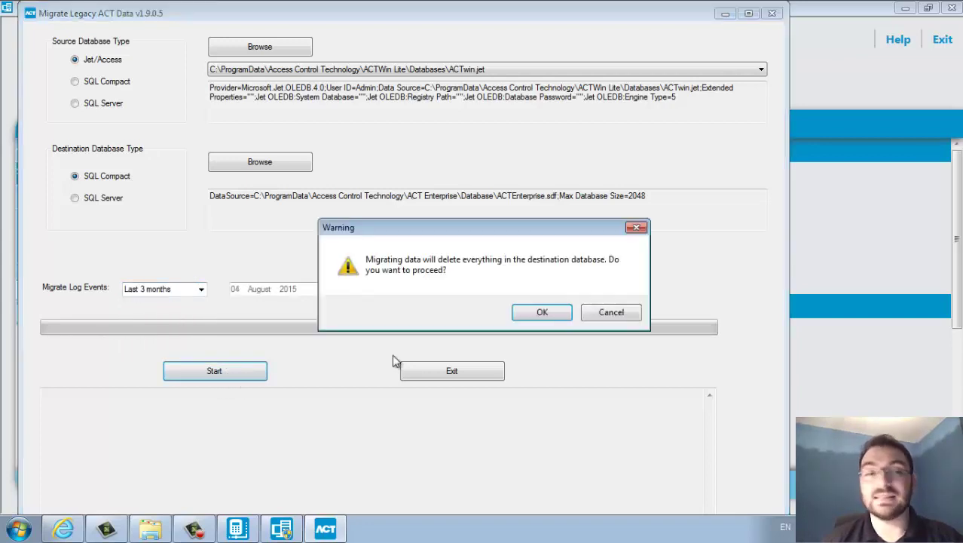
pyautogui.click(542, 313)
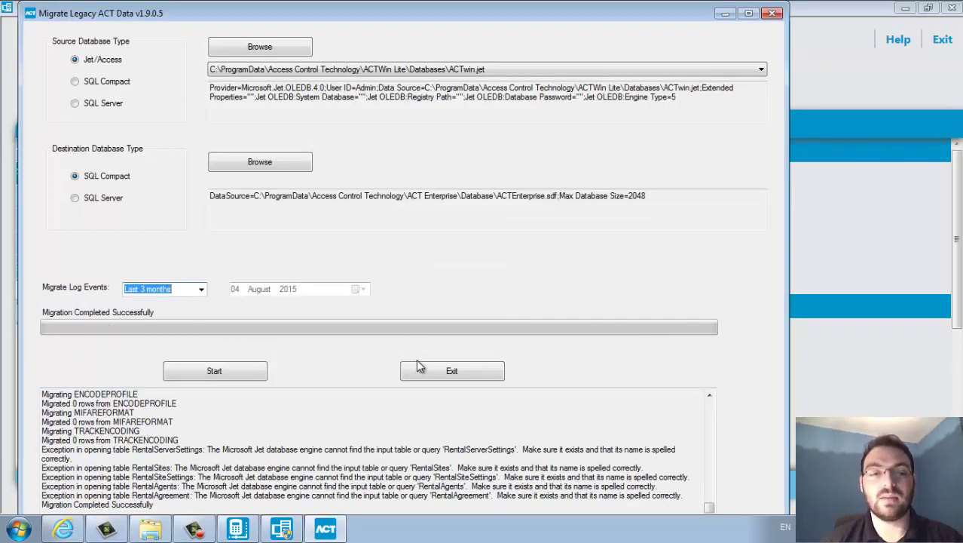
pyautogui.click(432, 372)
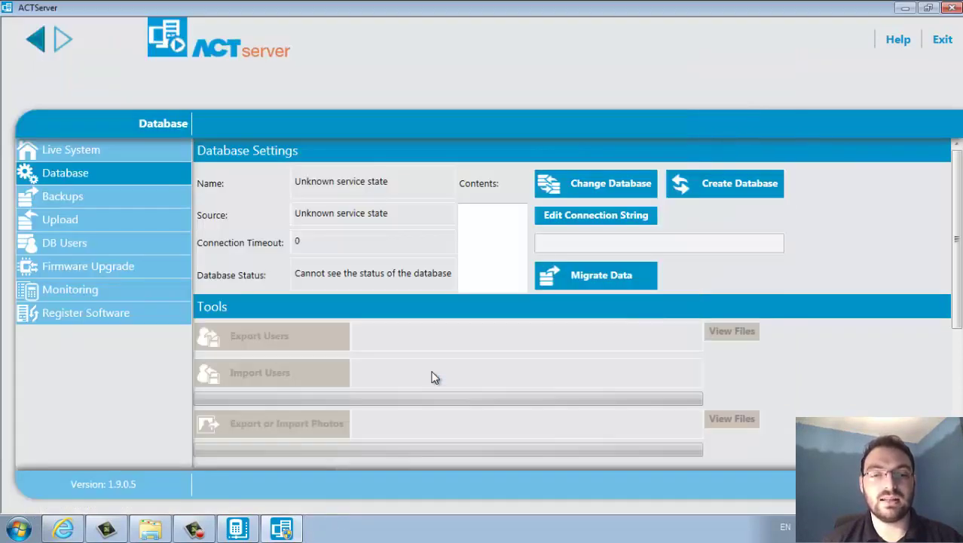
# Start the ACT Enterprise Server service, switch to ACTInstall and log in as Administrator
pyautogui.click(88, 158)
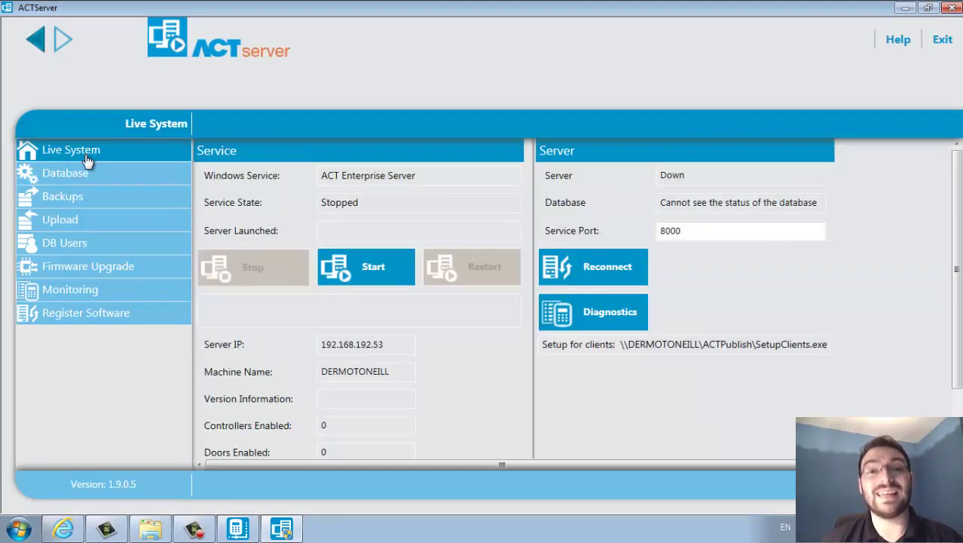
pyautogui.click(385, 272)
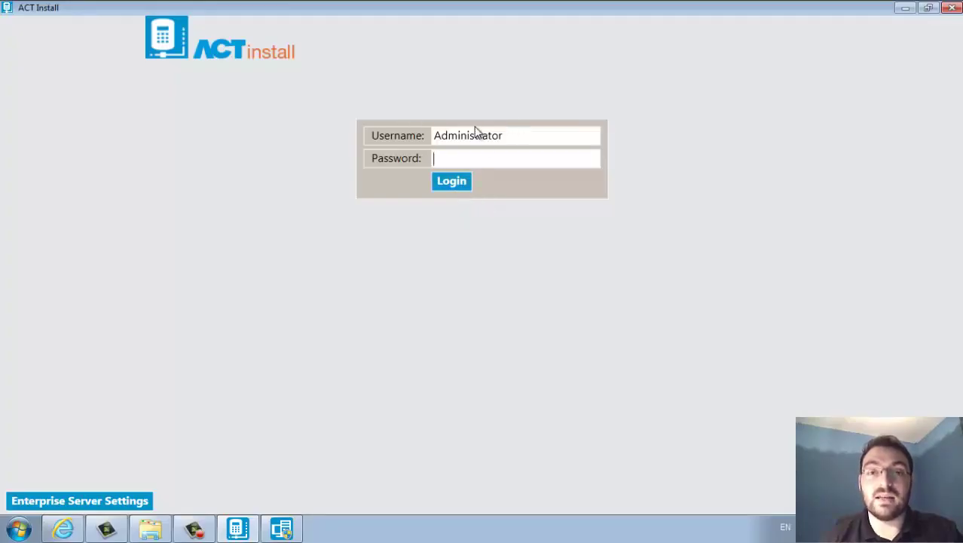
pyautogui.click(458, 184)
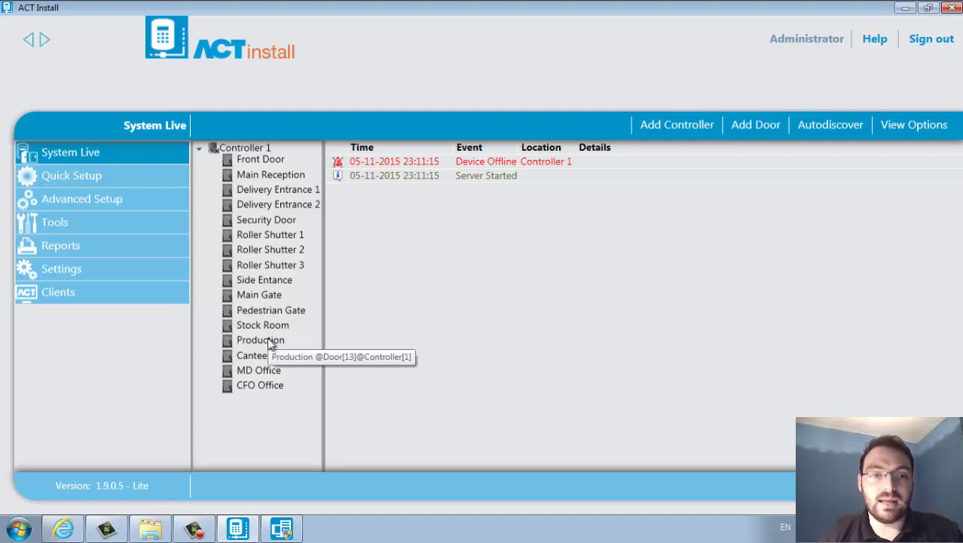
# Switch to the ACT Manage client and list the users to check the migrated data
pyautogui.click(143, 295)
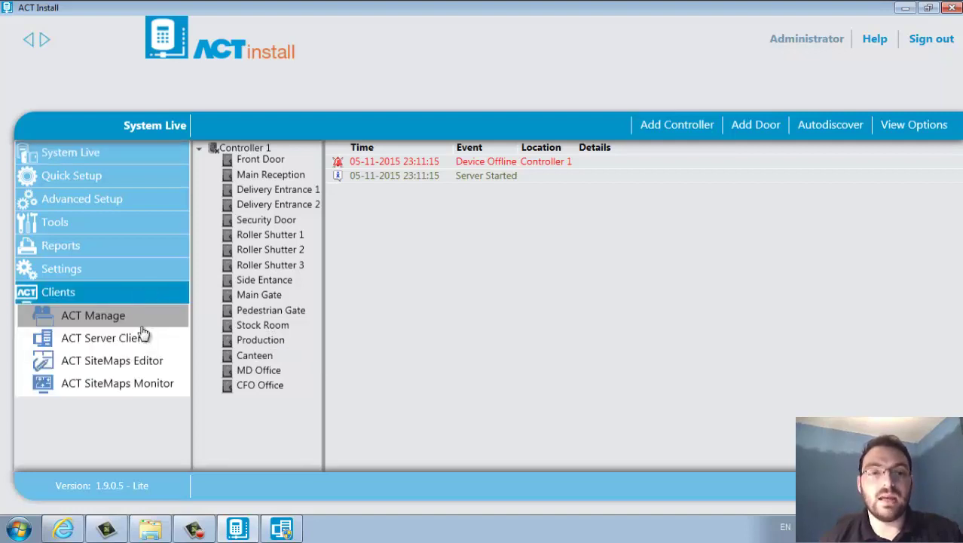
pyautogui.click(145, 316)
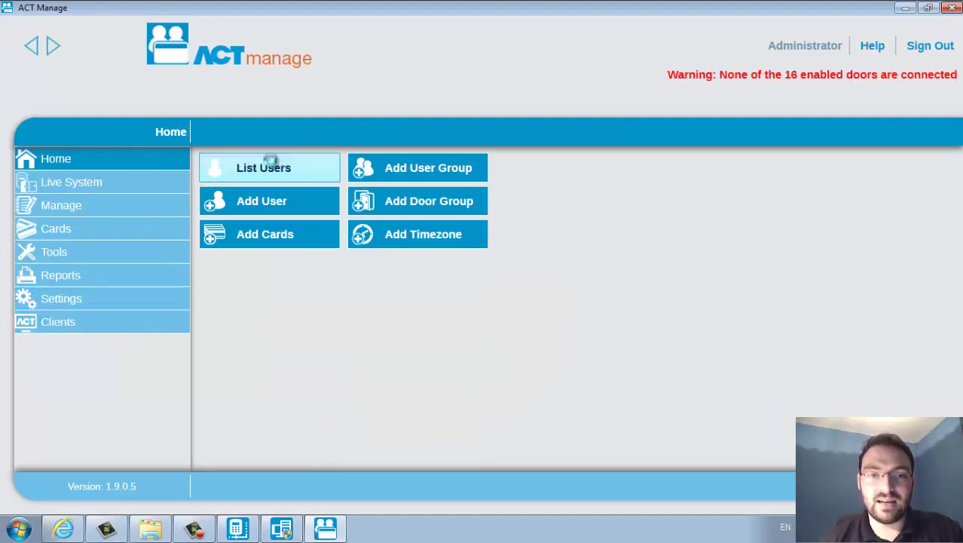
pyautogui.click(273, 181)
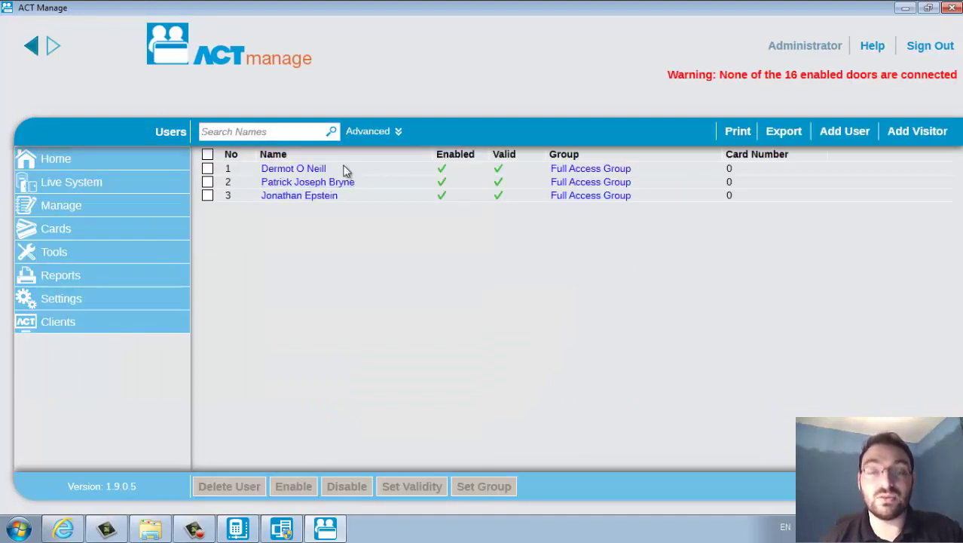